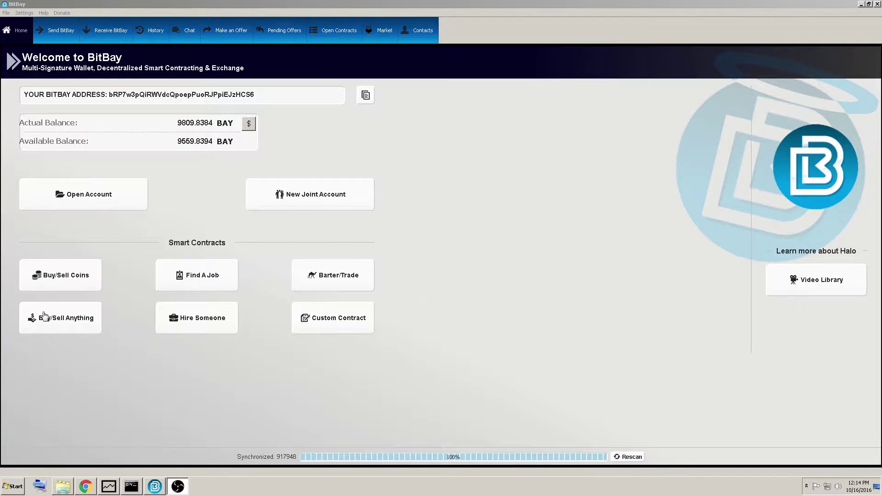
Step: Start a Buy/Sell Coins smart contract to bring up the buy-or-sell choice
click(68, 282)
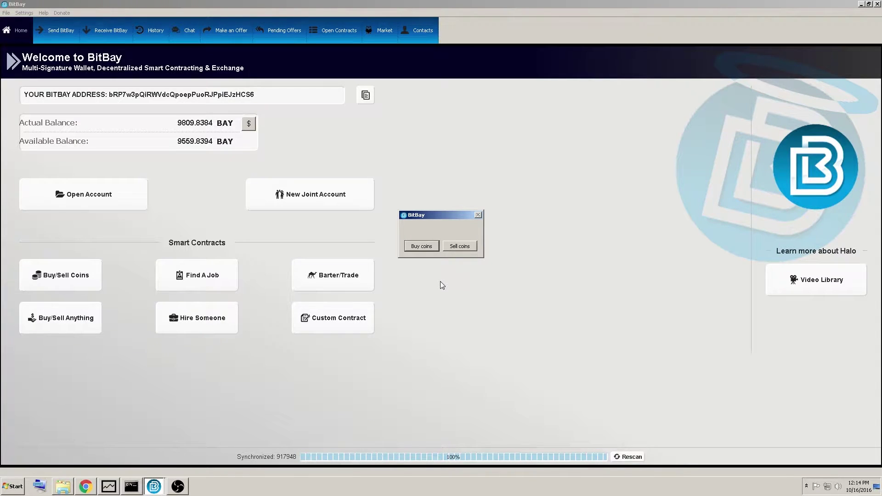
click(464, 247)
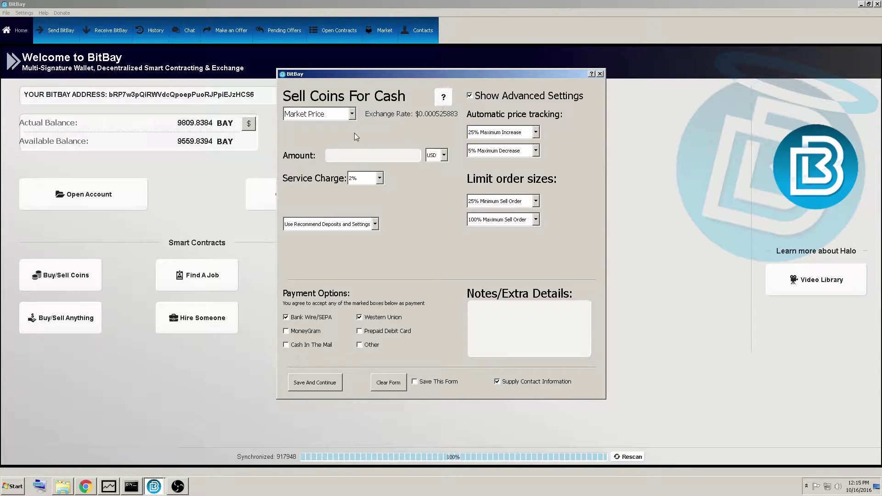
Step: Try Price per coin pricing, then return the order to Market Price
click(352, 115)
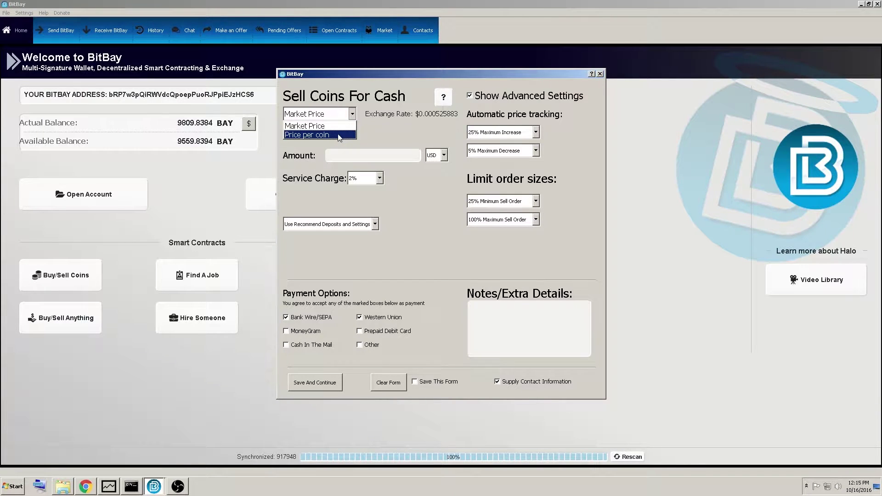
click(339, 135)
click(338, 114)
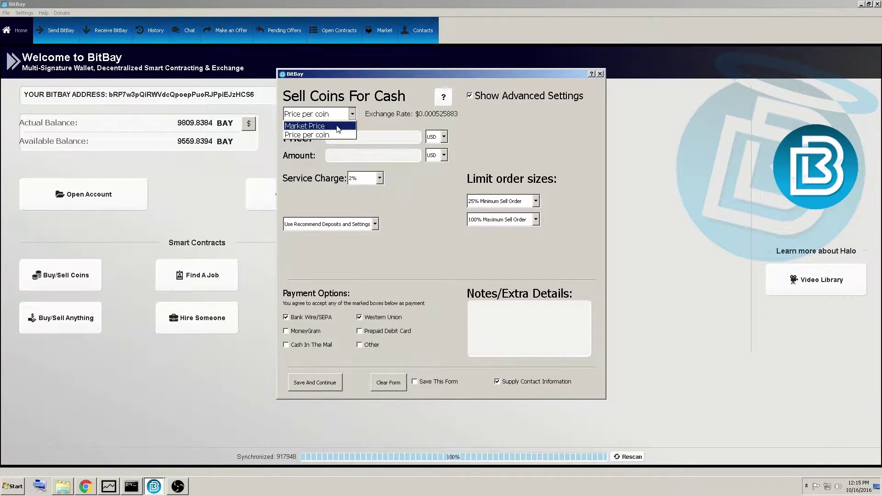
click(335, 126)
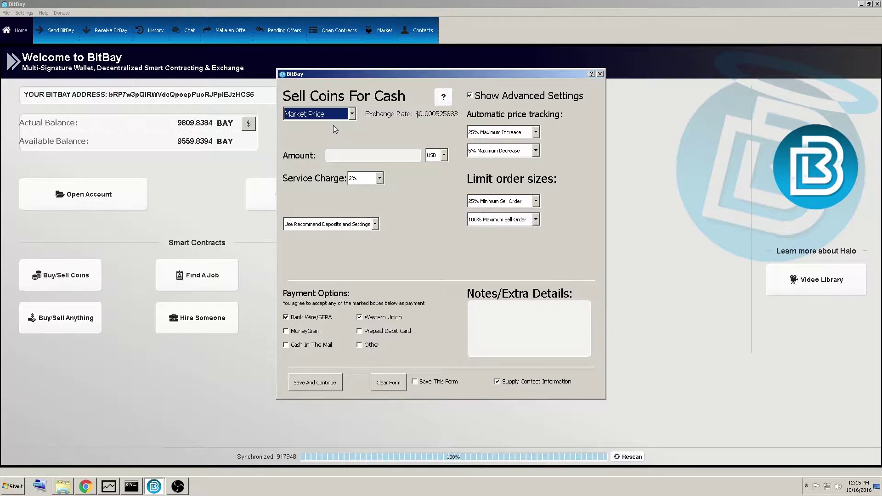
Step: Switch the amount unit to Coins and enter a sell amount of 1000
click(443, 156)
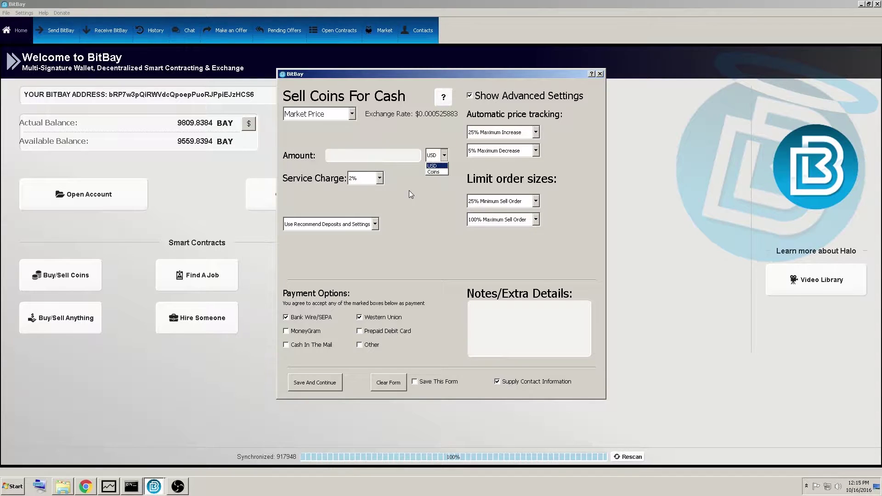
click(434, 172)
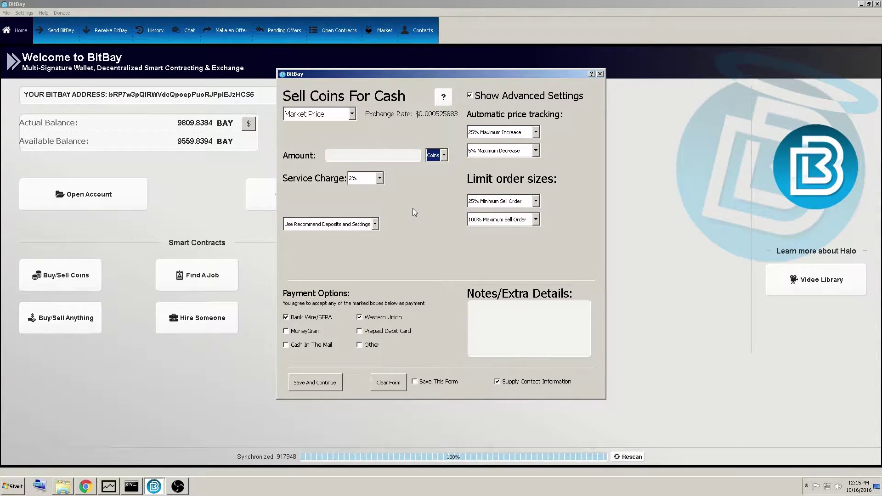
key(shift+Tab)
text(1000)
Step: Set the service charge to Custom with 1%
click(382, 179)
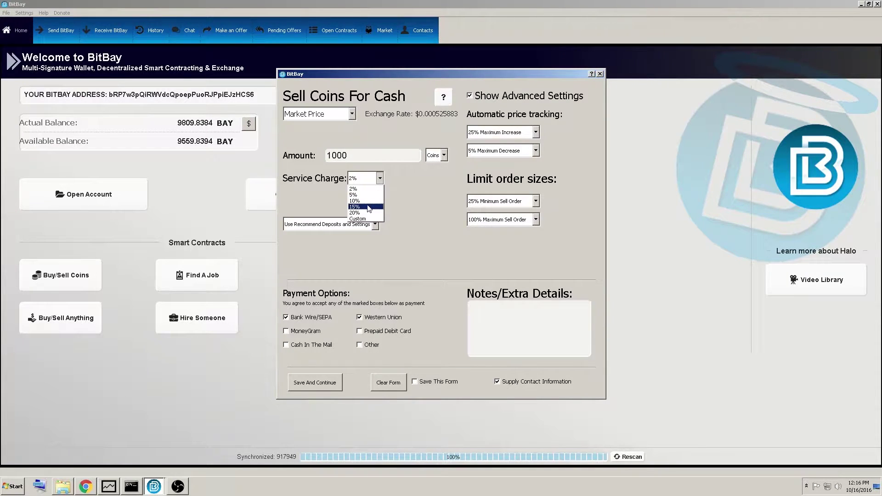
click(363, 219)
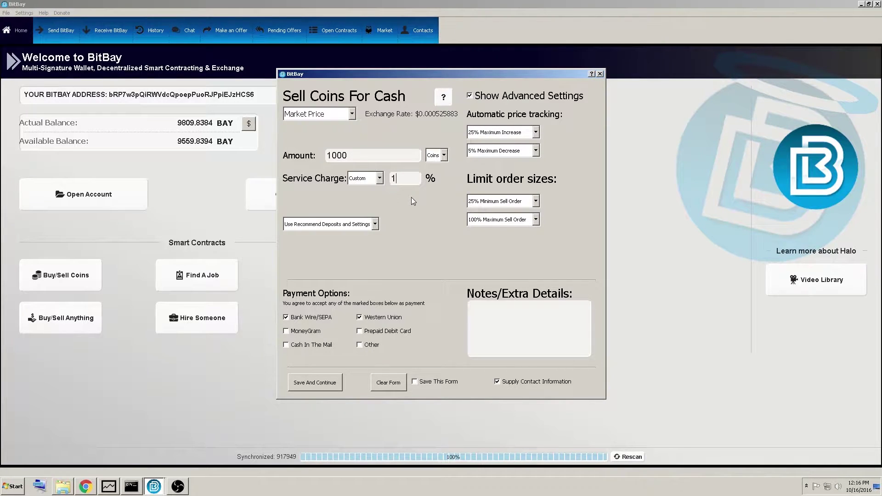
text(1)
Step: Try Custom Deposits of 250 for me and 150 for the other party, then reopen the deposit choices
click(375, 225)
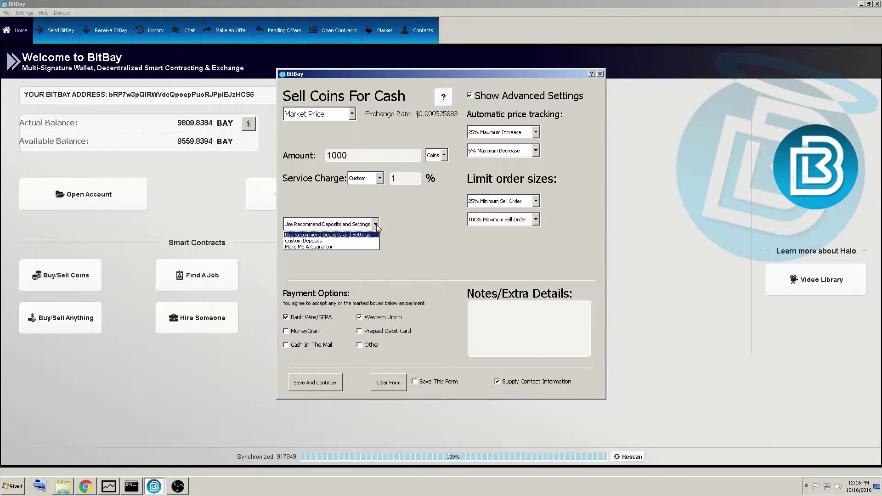
click(357, 240)
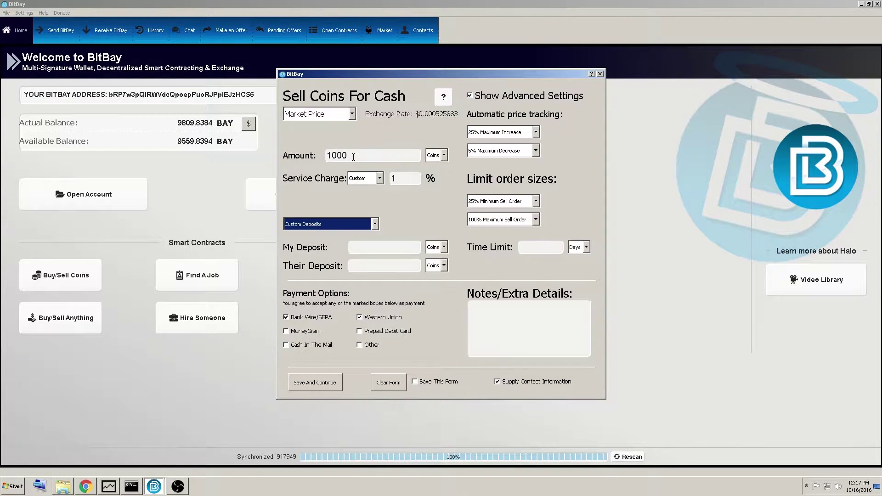
click(395, 248)
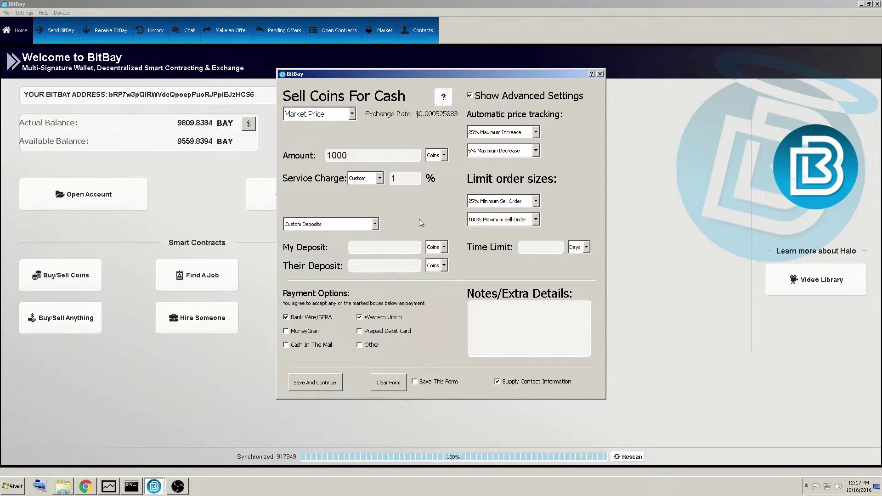
text(250)
click(388, 266)
text(150)
click(443, 247)
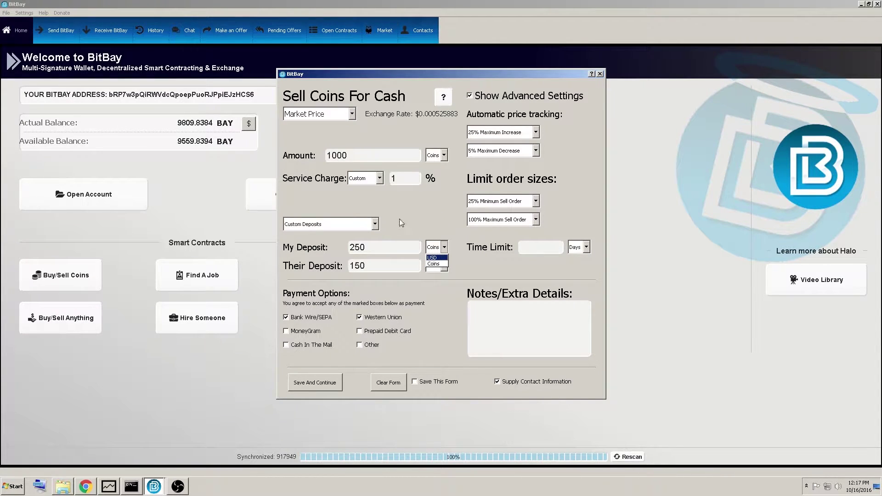
click(375, 224)
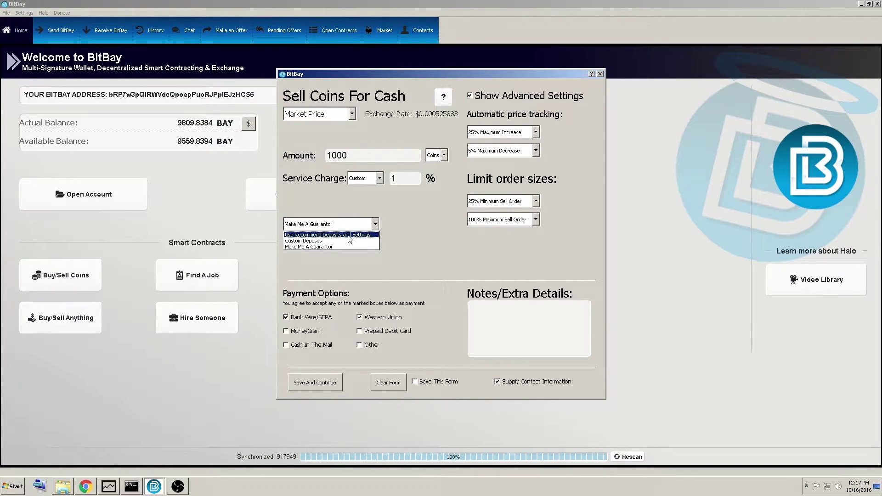
click(325, 247)
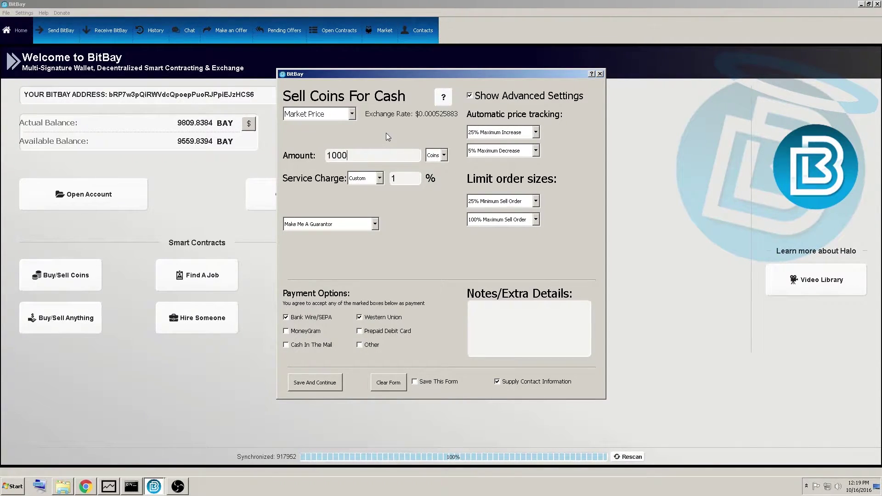
Step: Change the service charge from custom 1% to 20%
click(379, 178)
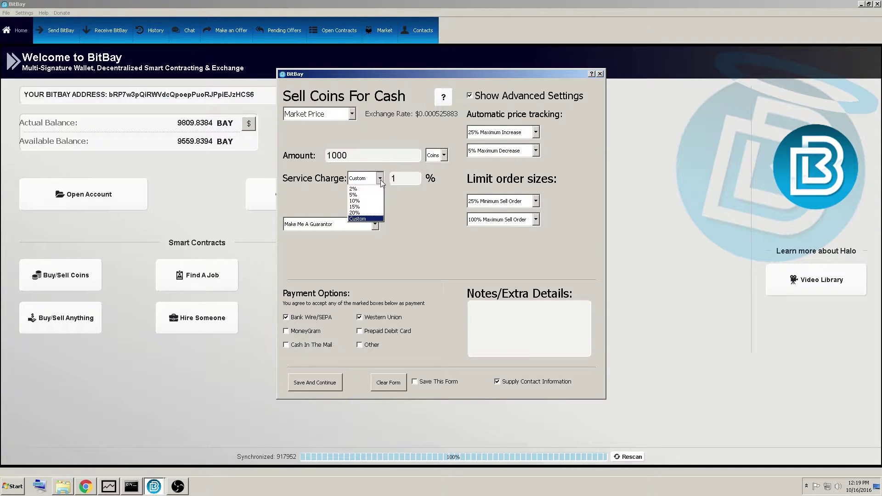
click(354, 212)
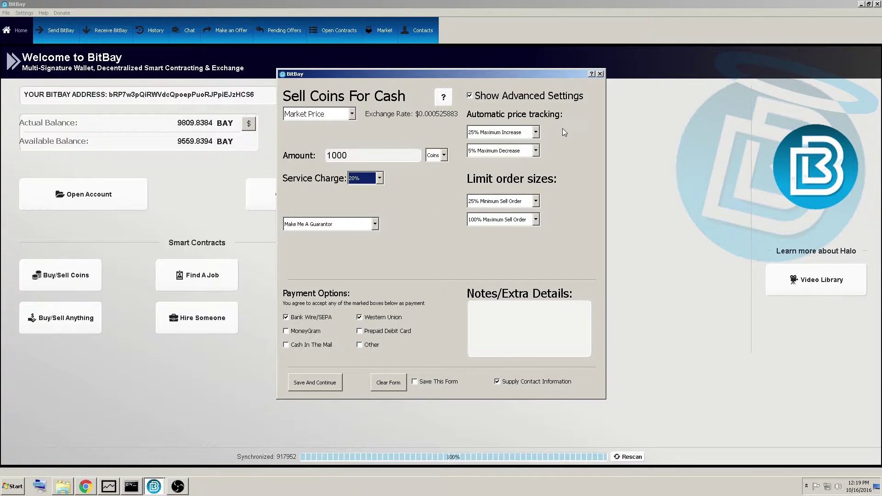
Step: Cap automatic price tracking at a 25% maximum increase, keeping the 5% maximum decrease
click(536, 132)
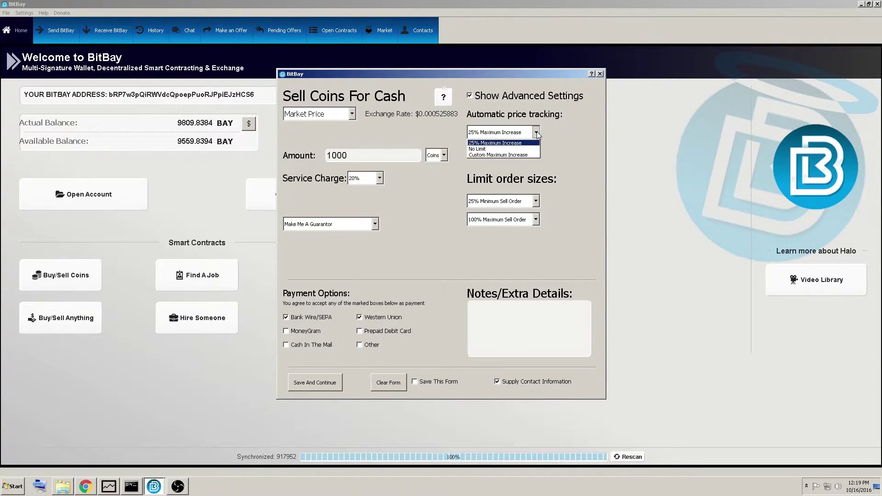
click(525, 156)
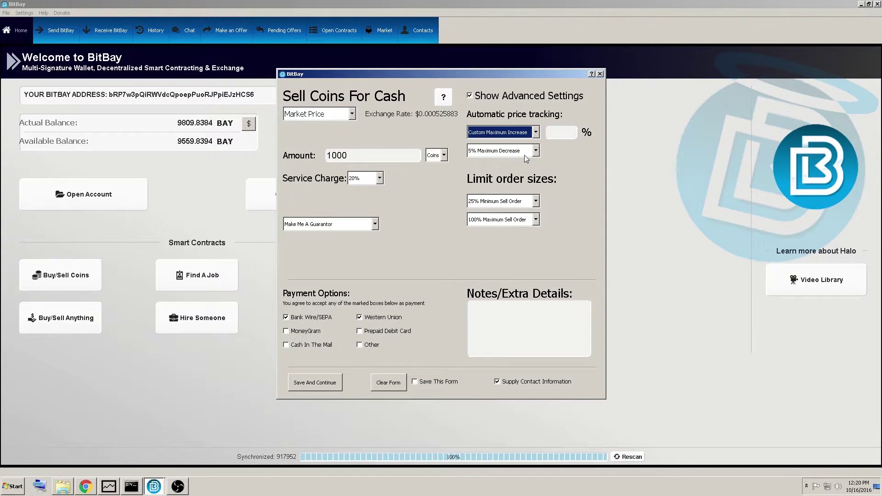
click(535, 133)
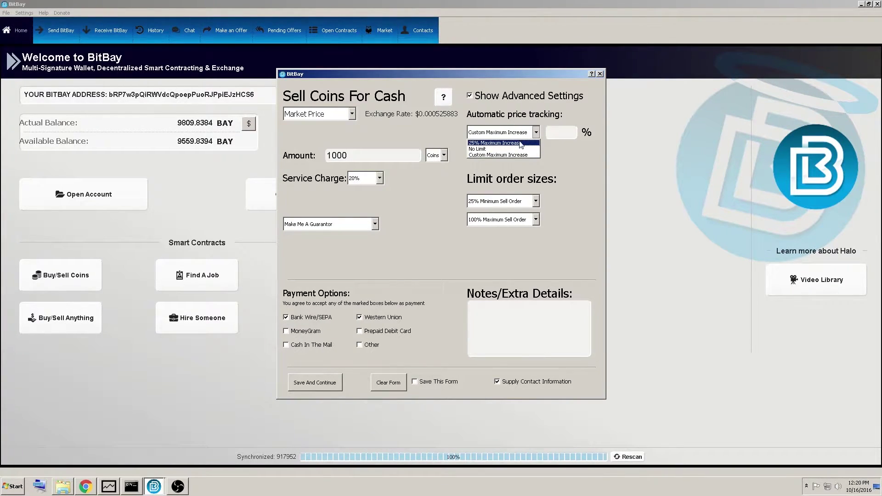
click(536, 152)
click(536, 153)
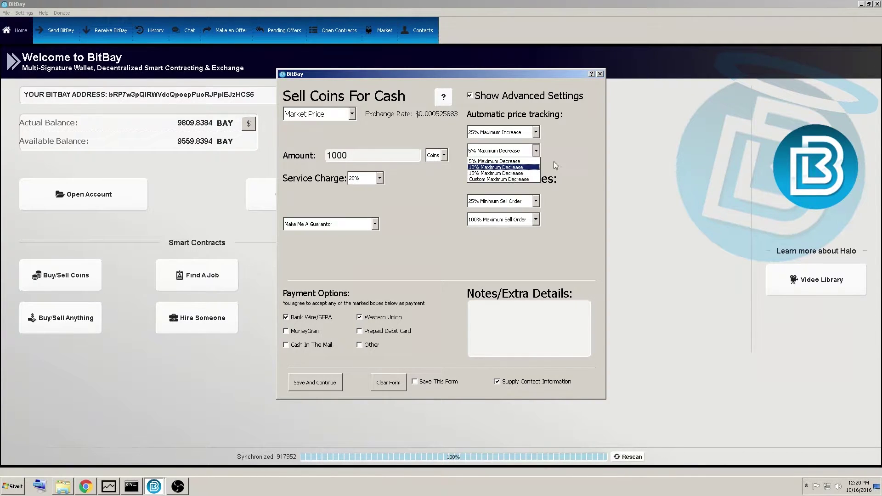
click(524, 162)
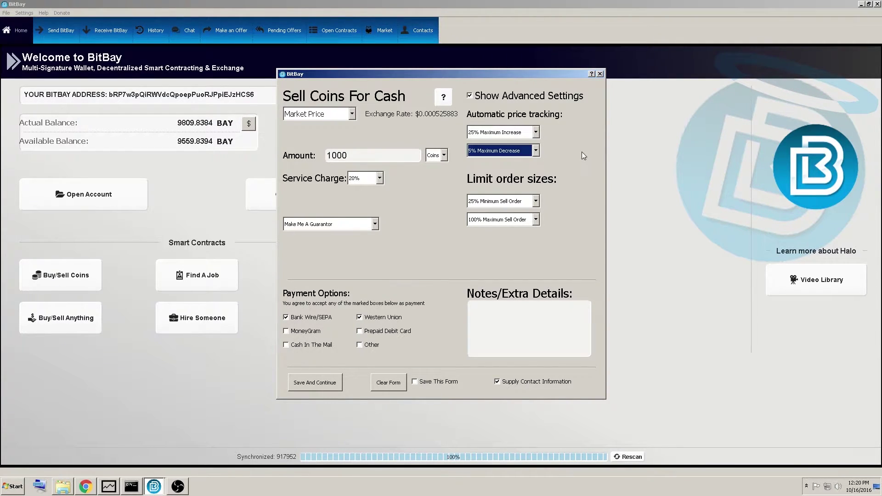
Step: Append 00 to make the amount 100000 coins and set both order size limits to Custom 5%
click(419, 156)
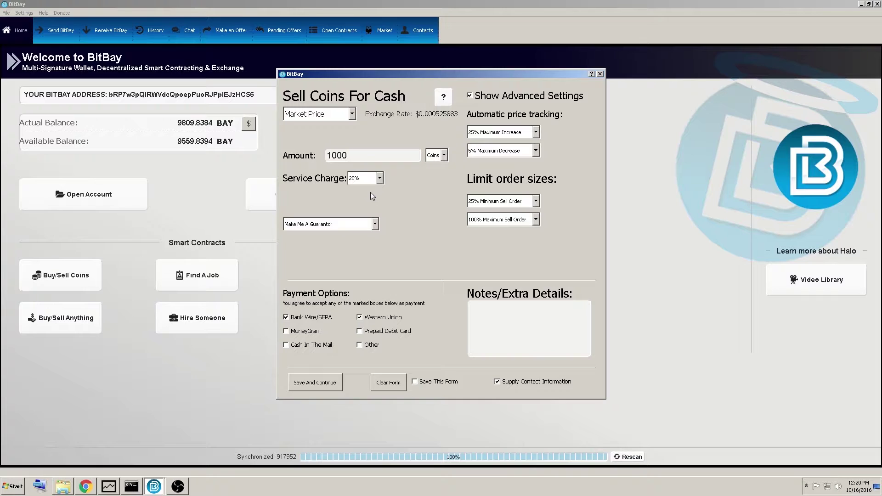
text(000)
click(536, 202)
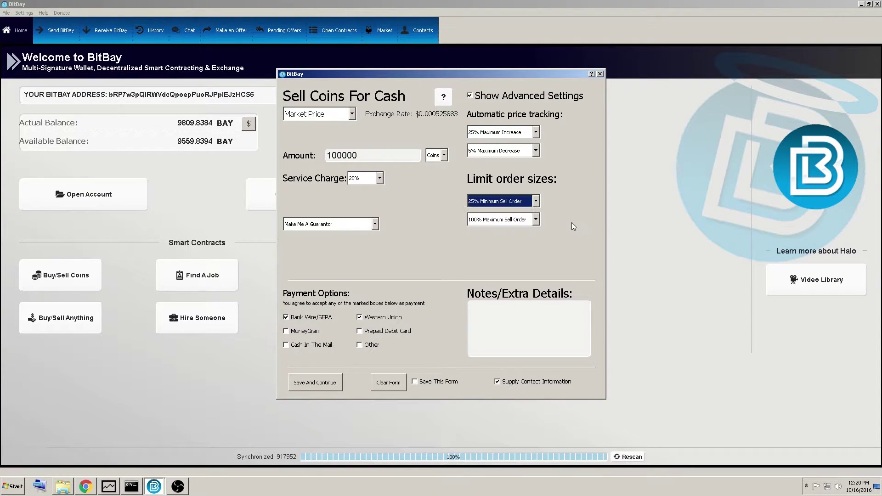
click(512, 229)
click(535, 202)
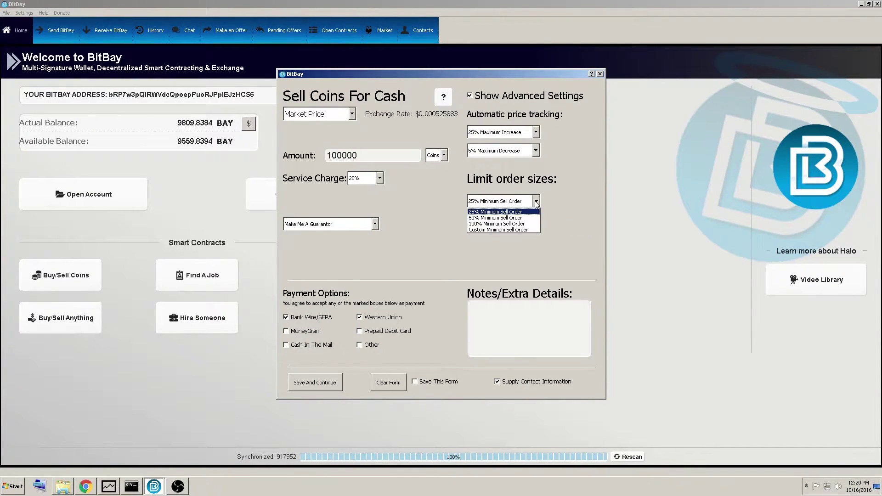
click(517, 229)
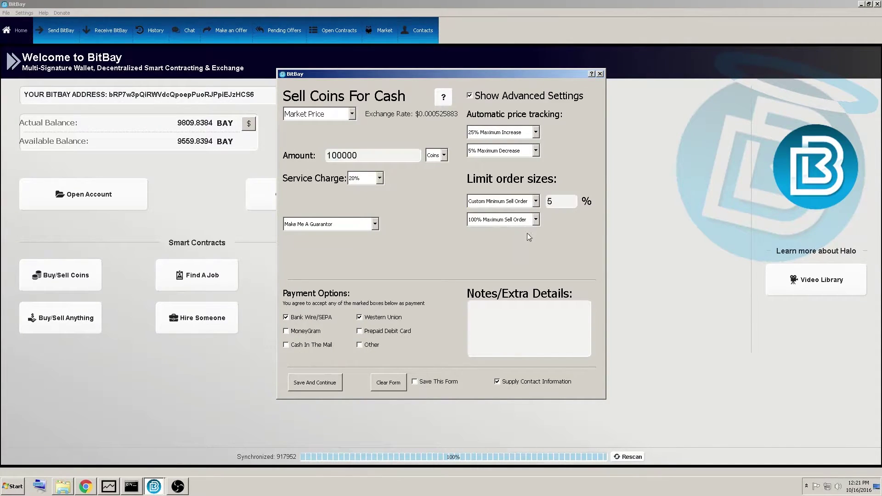
click(536, 219)
click(509, 248)
text(5)
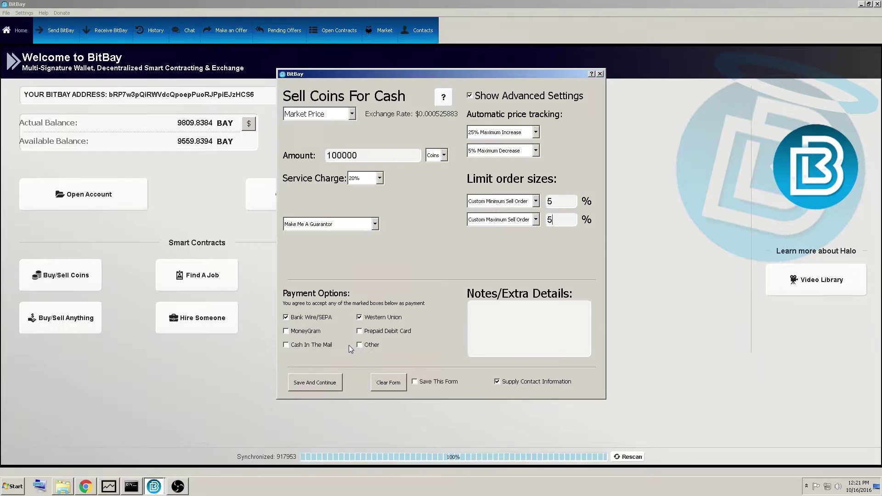
Step: Uncheck Bank Wire/SEPA so only Western Union remains as a payment option
click(304, 317)
Step: Tick Save This Form and save the sell form to reach the Western Union profile
click(415, 382)
click(321, 384)
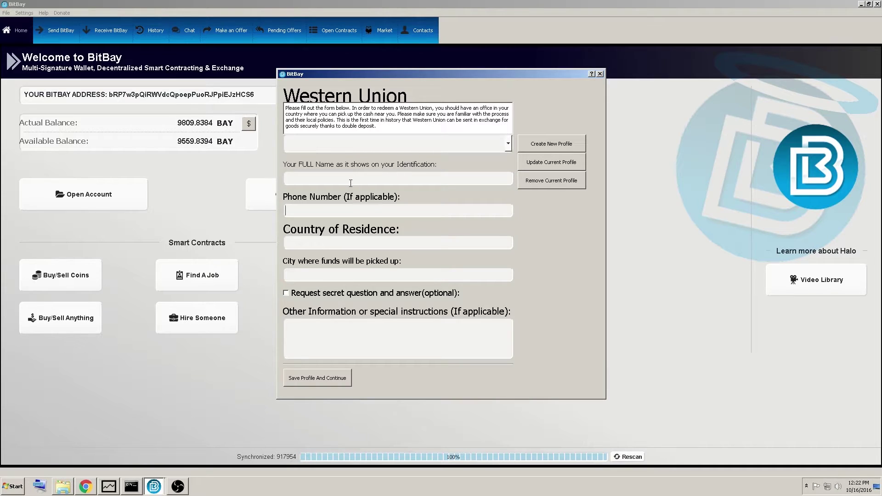
click(405, 207)
Step: Enter country 'usa' and the pickup city in the Western Union profile
click(323, 244)
text(usa)
key(Tab)
text(aliceville)
click(322, 183)
Step: Enter the recipient's full name, save the Western Union profile, and acknowledge the guarantor notice
text(alice)
click(319, 385)
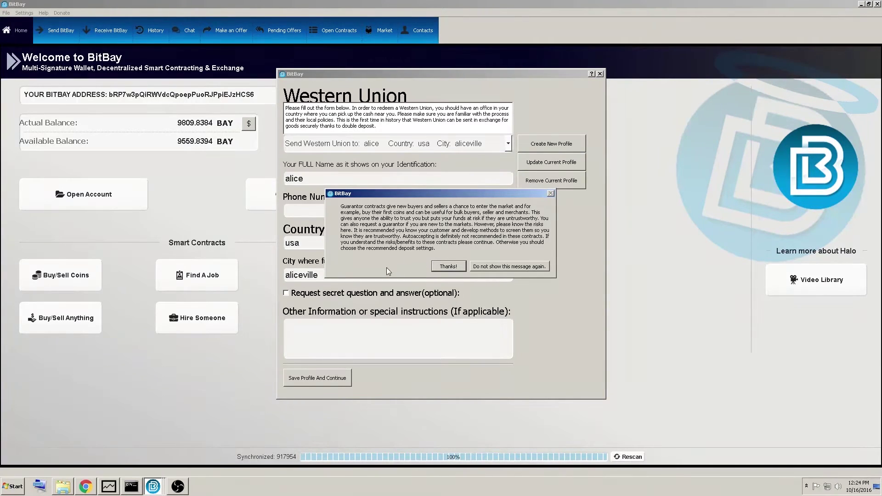
click(435, 267)
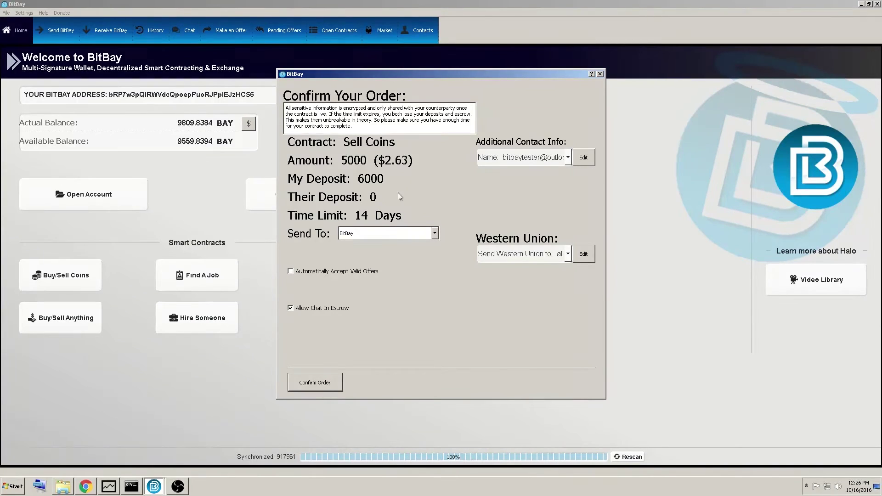
Step: Keep BitBay as the send-to recipient and leave the Western Union contact details unchanged
click(395, 233)
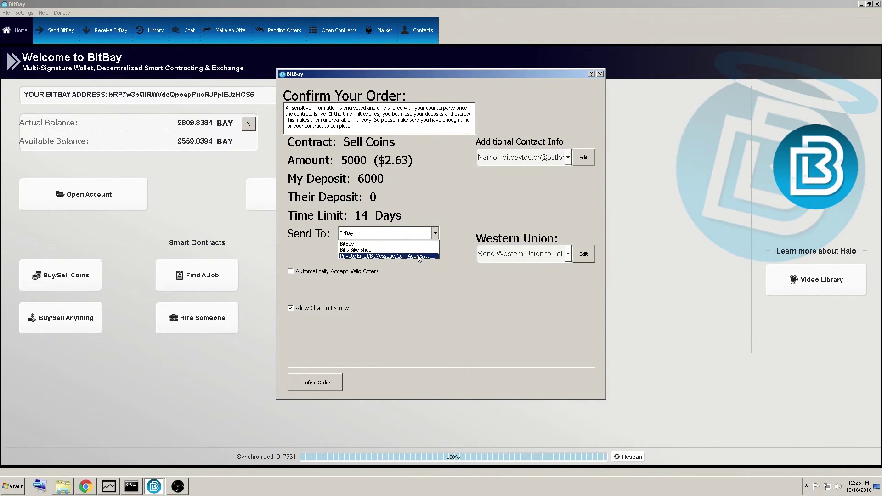
click(370, 295)
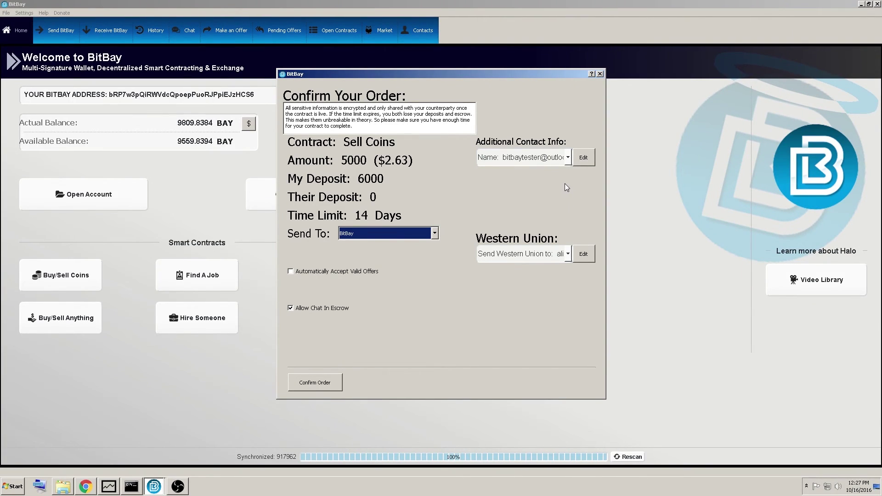
click(568, 158)
click(569, 159)
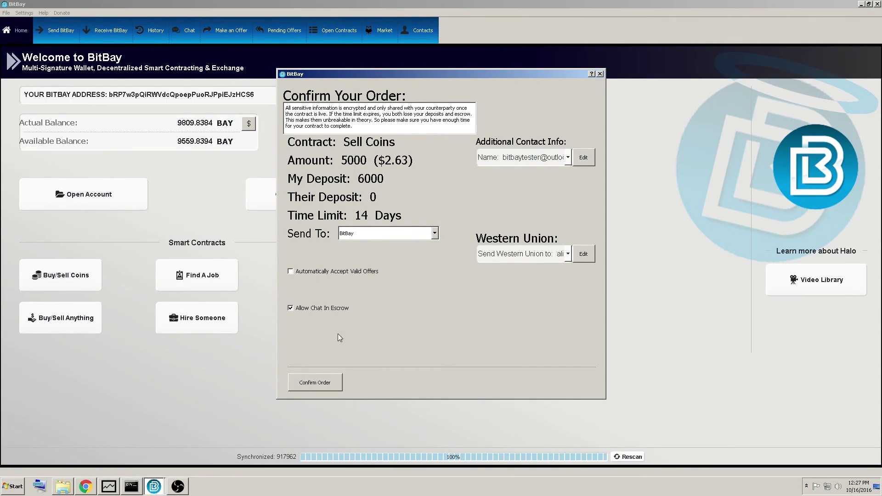
Step: Confirm the 5000-coin sell order, then acknowledge the 'Not enough funds!' message with OK
click(315, 382)
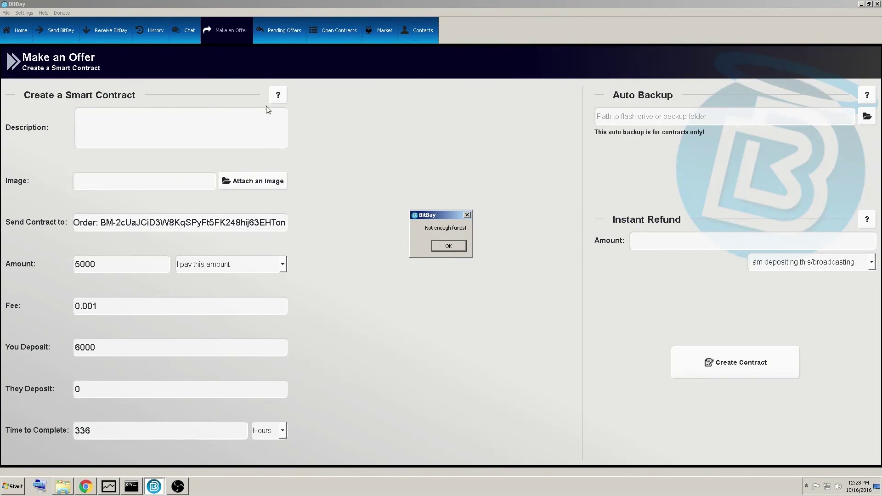
click(443, 247)
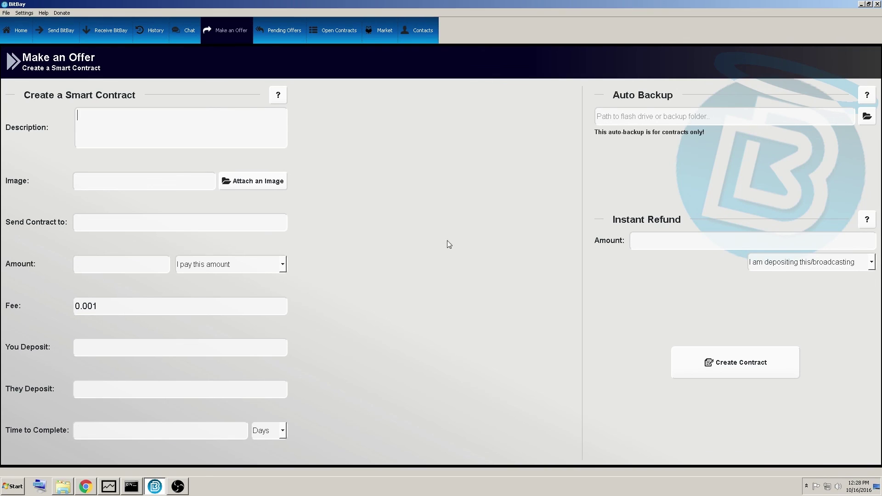
Step: Return to the Home page showing the 9809.8384 BAY wallet balance
click(23, 31)
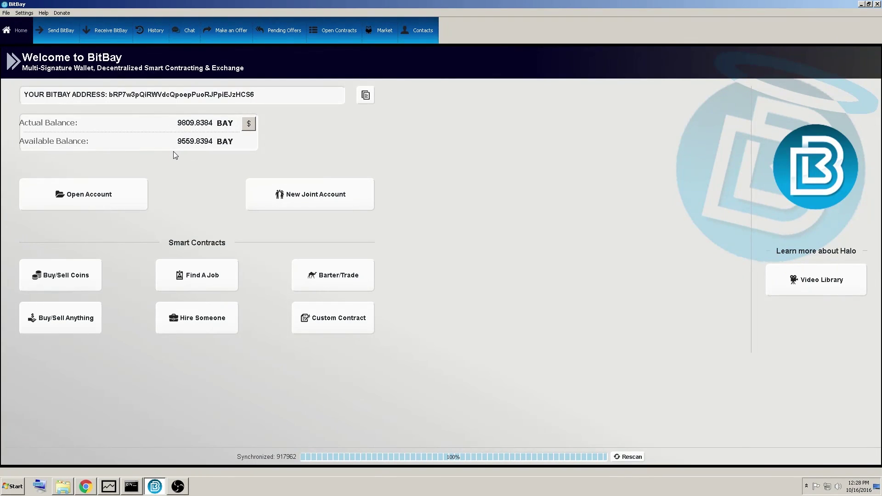